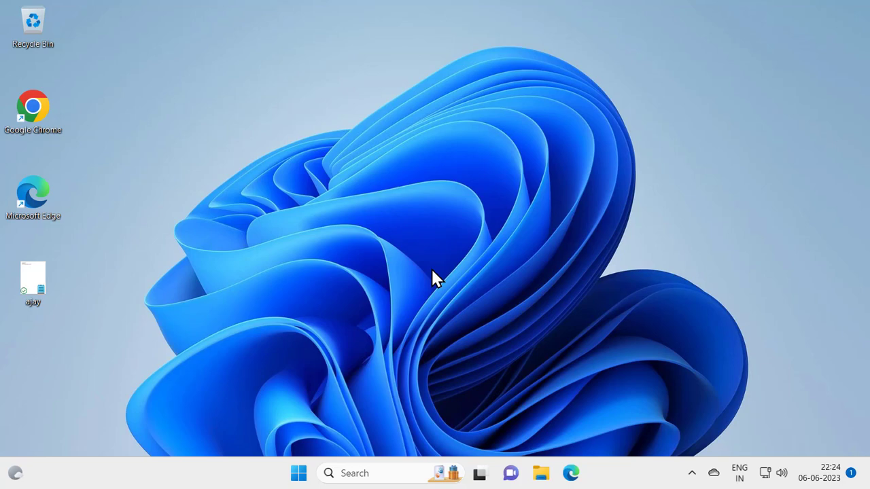
# Step: Search Windows for 'troub' to bring up Troubleshoot settings as the best match
pyautogui.click(385, 472)
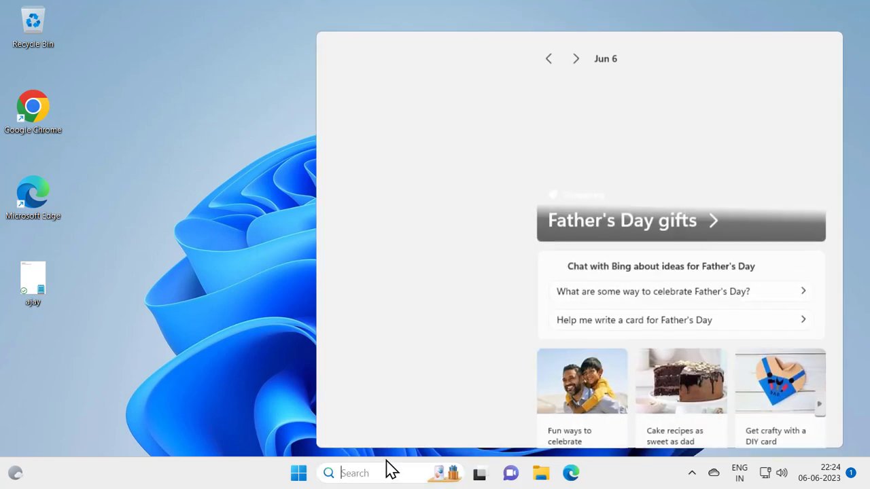
pyautogui.write('troub')
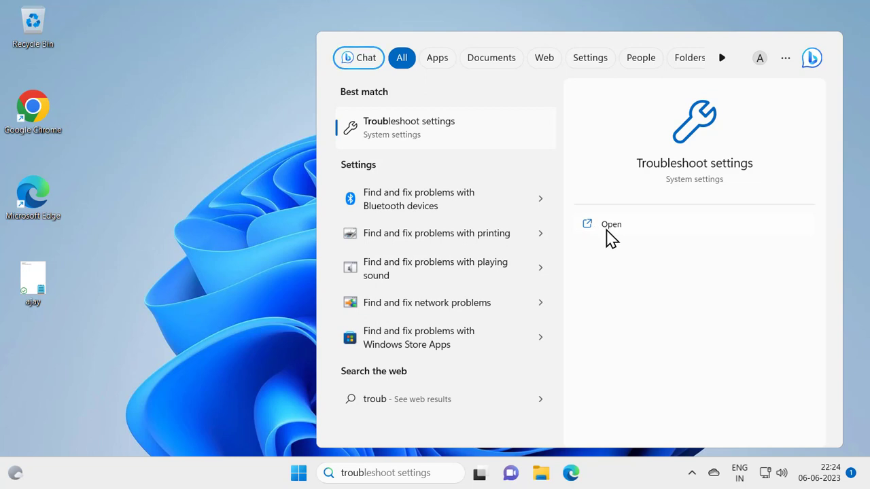
# Step: Run the Windows Update troubleshooter from Troubleshoot settings > Other troubleshooters
pyautogui.click(608, 234)
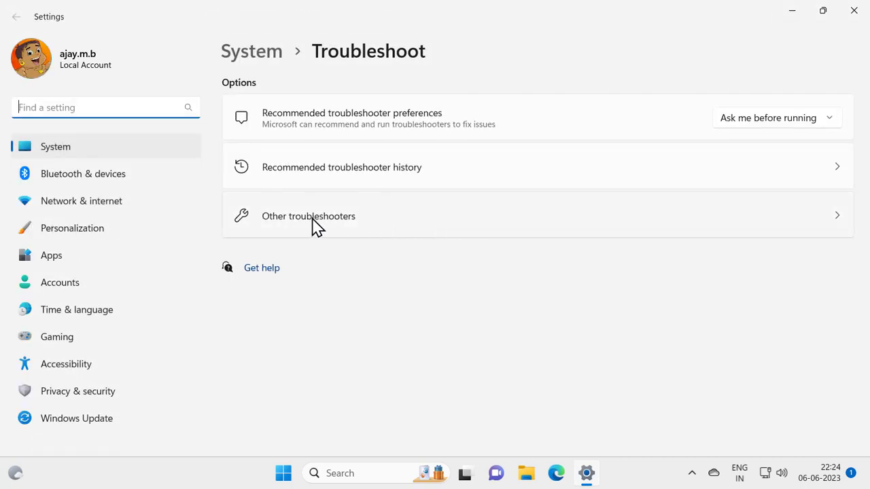
pyautogui.click(316, 224)
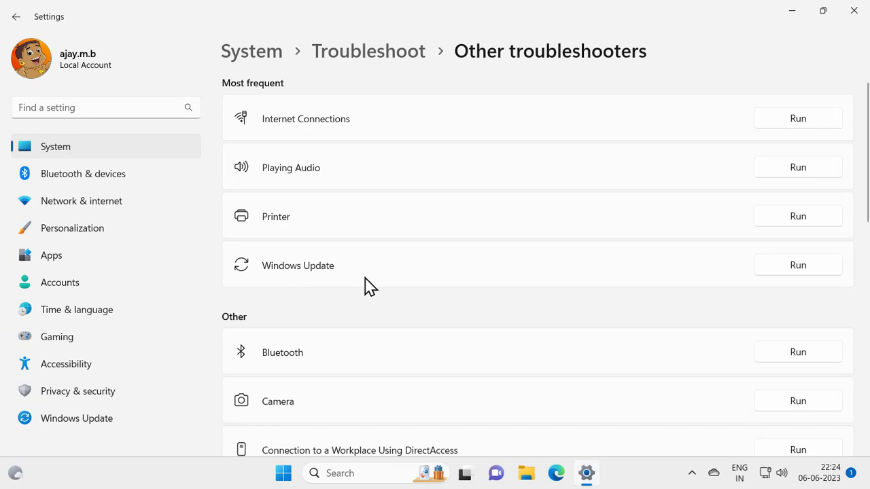
pyautogui.click(788, 265)
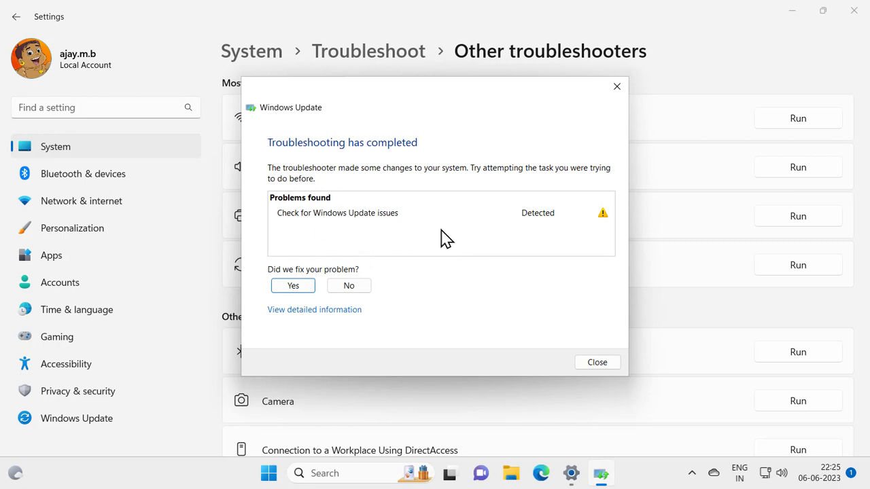
# Step: Confirm the troubleshooter fixed the problem, close it, and exit Settings
pyautogui.click(298, 288)
pyautogui.click(418, 289)
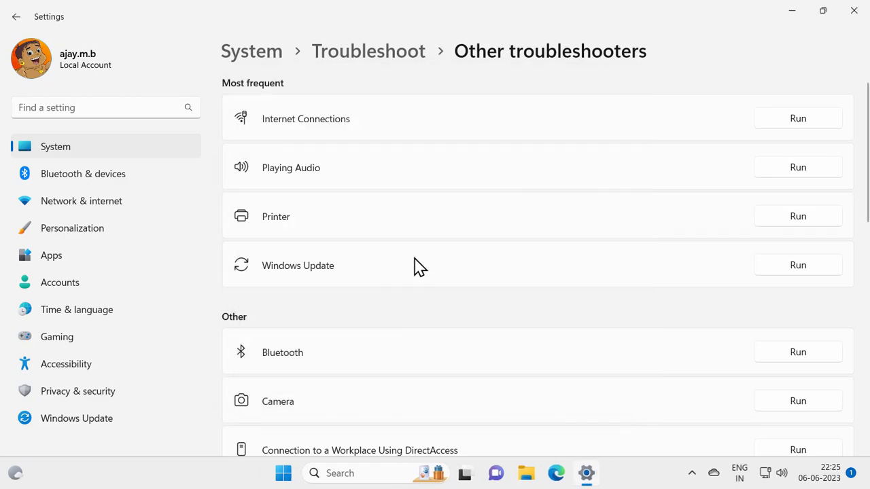
pyautogui.click(853, 11)
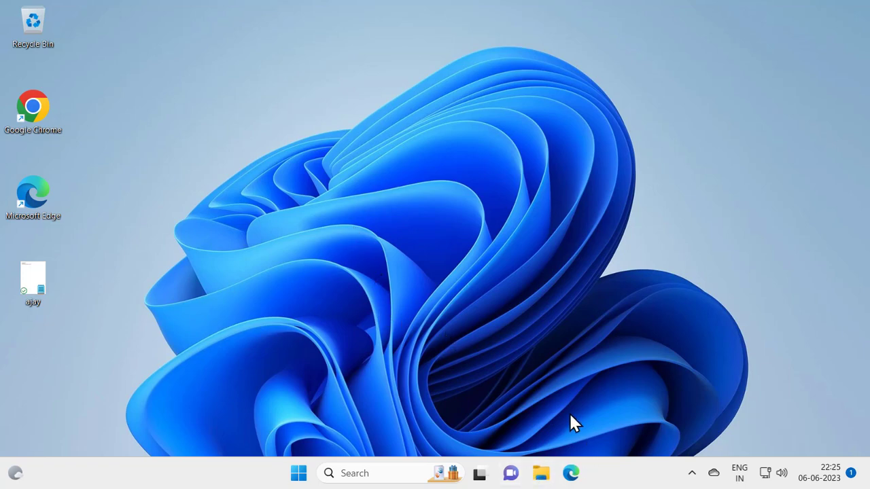
# Step: Navigate File Explorer to This PC > Local Disk (C:) > Windows > SoftwareDistribution
pyautogui.click(541, 475)
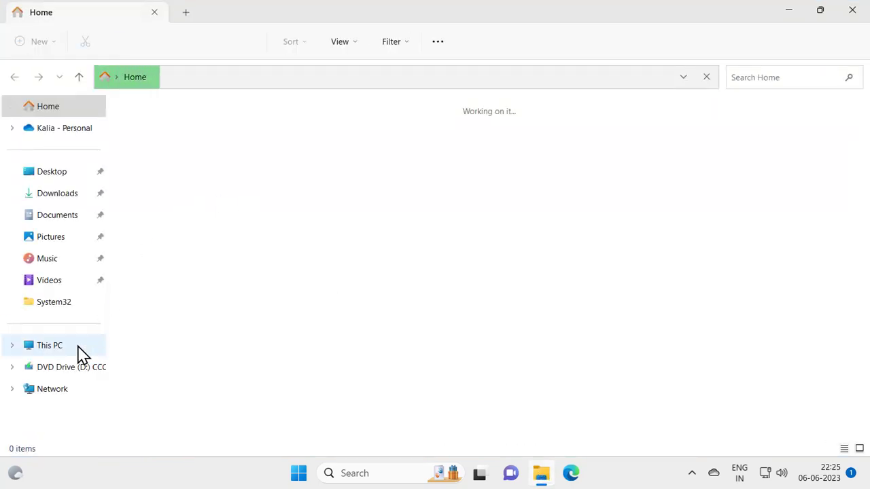
pyautogui.click(78, 355)
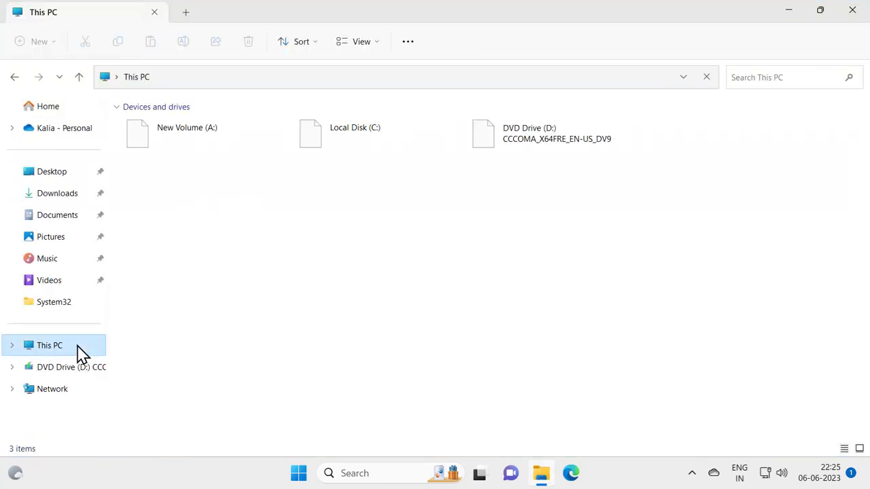
pyautogui.doubleClick(333, 147)
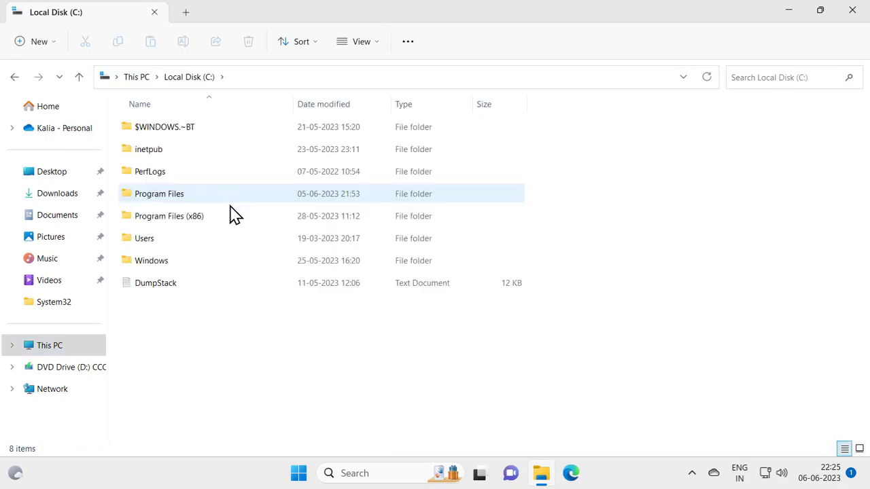
pyautogui.doubleClick(195, 270)
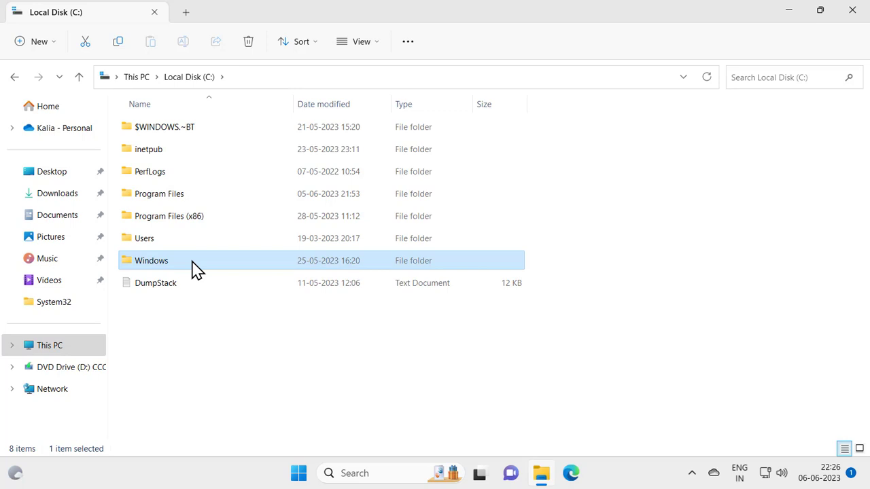
pyautogui.click(171, 271)
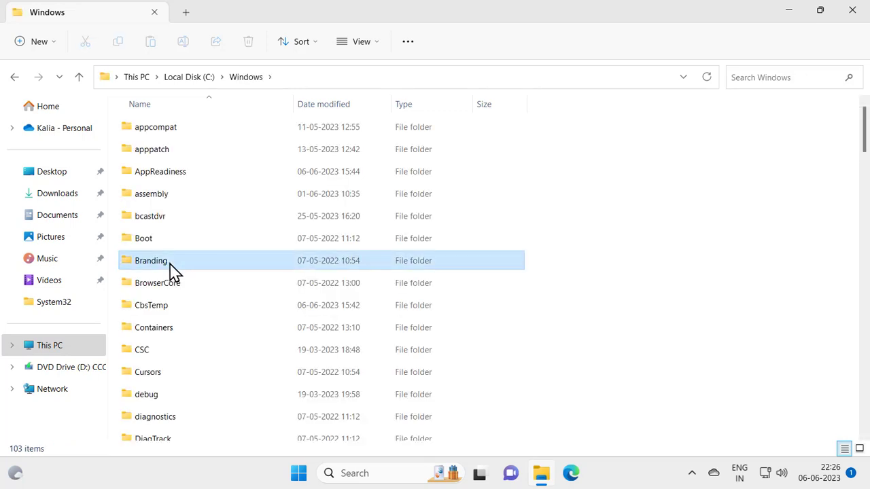
pyautogui.press('s')
pyautogui.press('s')
pyautogui.press('s')
pyautogui.press('s')
pyautogui.press('s')
pyautogui.press('s')
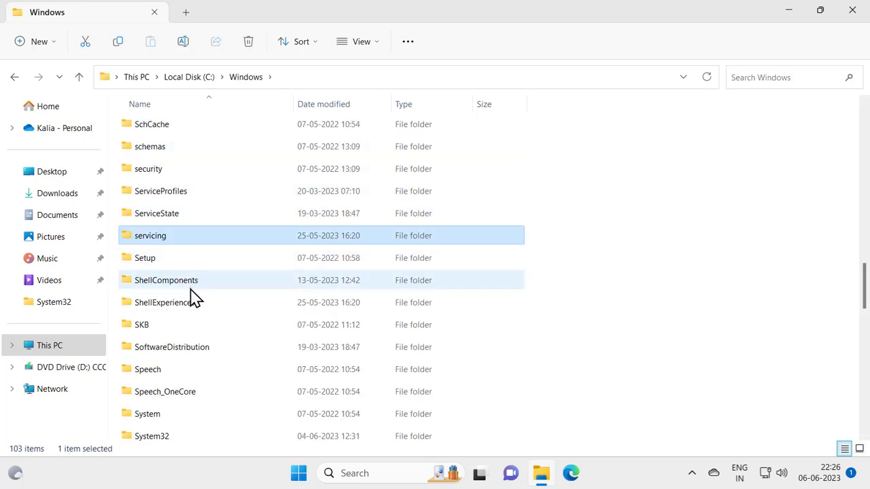
pyautogui.press('s')
pyautogui.press('s')
pyautogui.press('s')
pyautogui.press('s')
pyautogui.press('s')
pyautogui.doubleClick(194, 353)
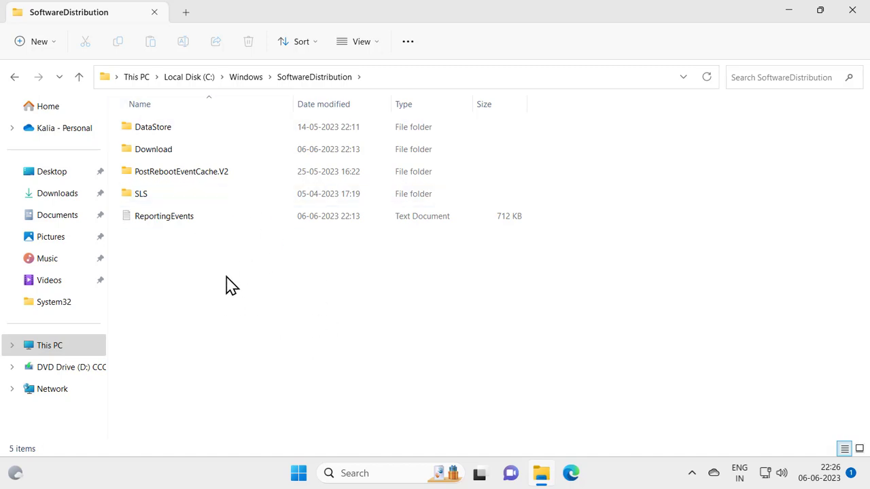
# Step: Delete all SoftwareDistribution contents, skipping the in-use DataStore and ReportingEvents items
pyautogui.moveTo(261, 267); pyautogui.dragTo(243, 134)
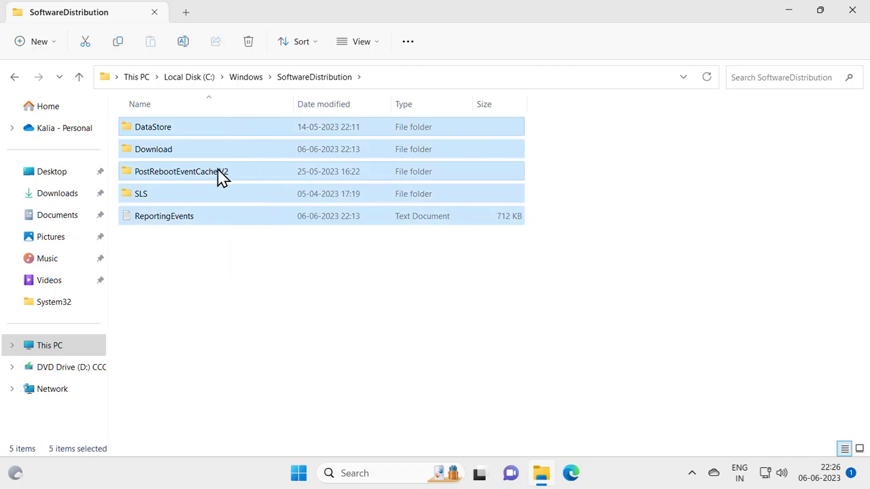
pyautogui.rightClick(230, 240)
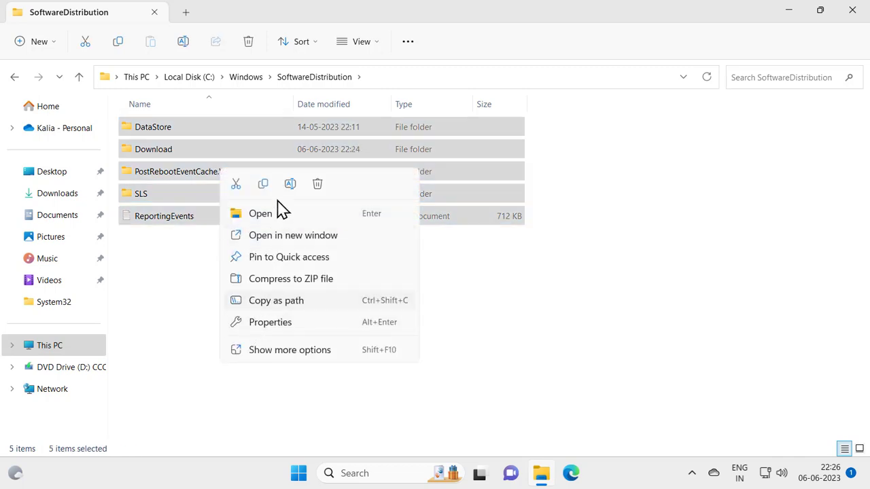
pyautogui.click(323, 191)
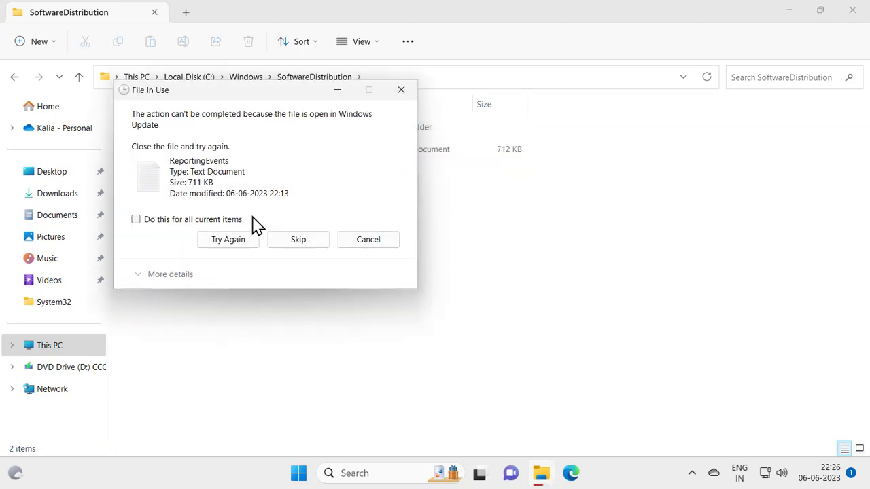
pyautogui.click(249, 242)
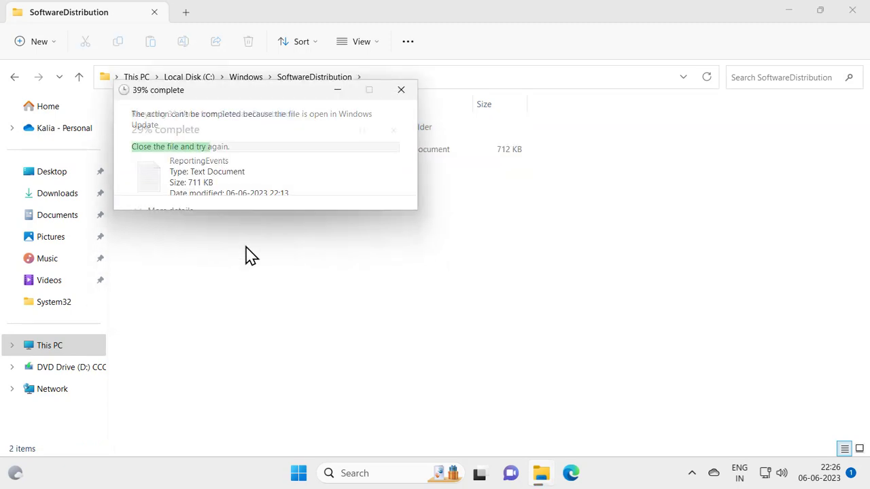
pyautogui.click(249, 237)
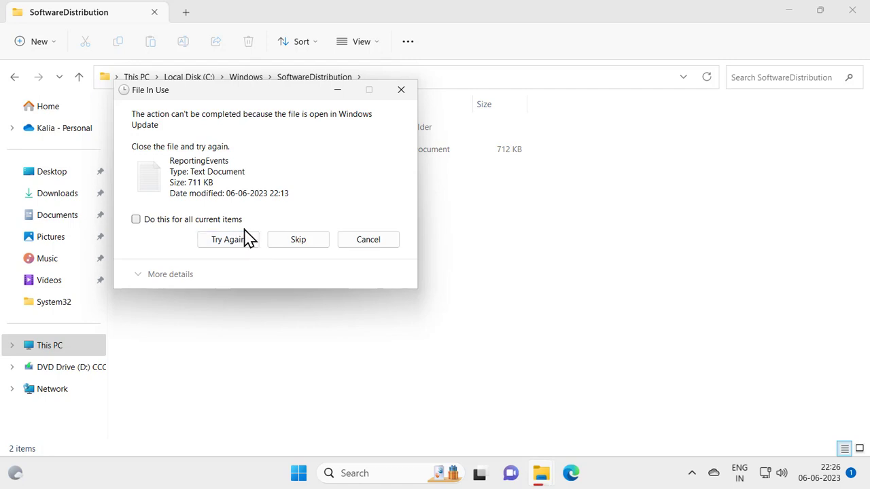
pyautogui.click(292, 246)
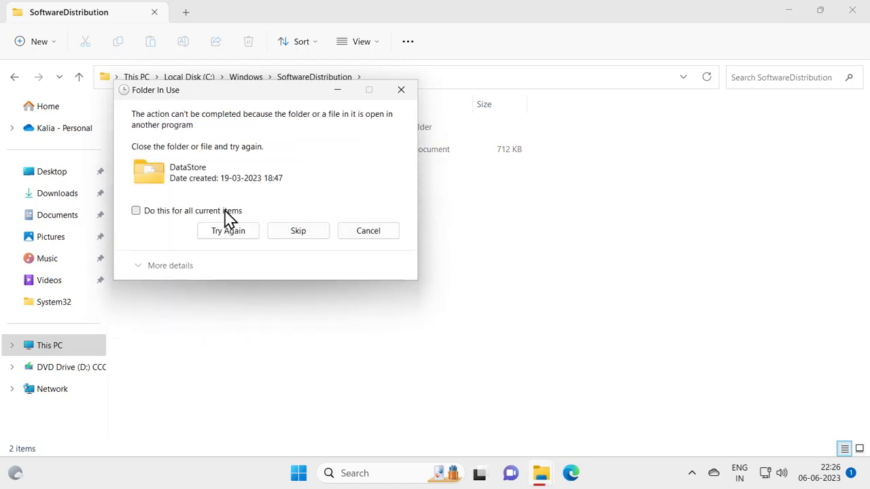
pyautogui.click(237, 211)
pyautogui.click(277, 234)
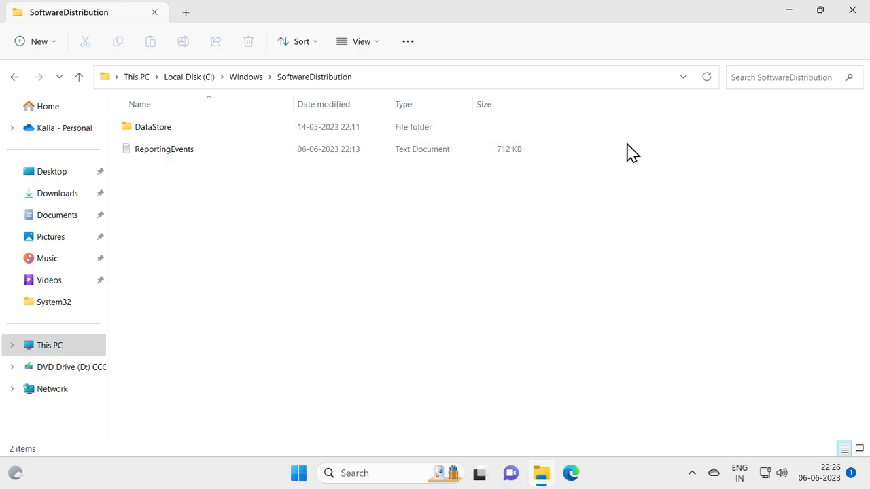
# Step: Close File Explorer and open the Check for updates setting through Windows Search
pyautogui.click(852, 11)
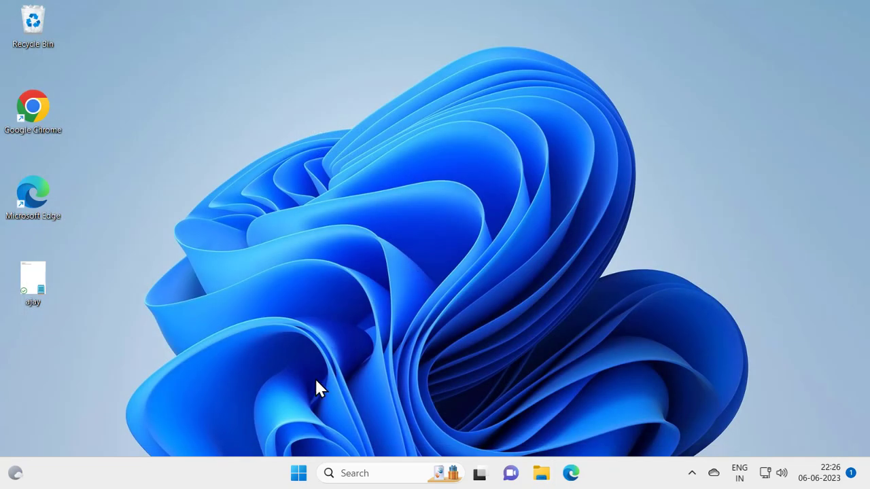
pyautogui.click(346, 475)
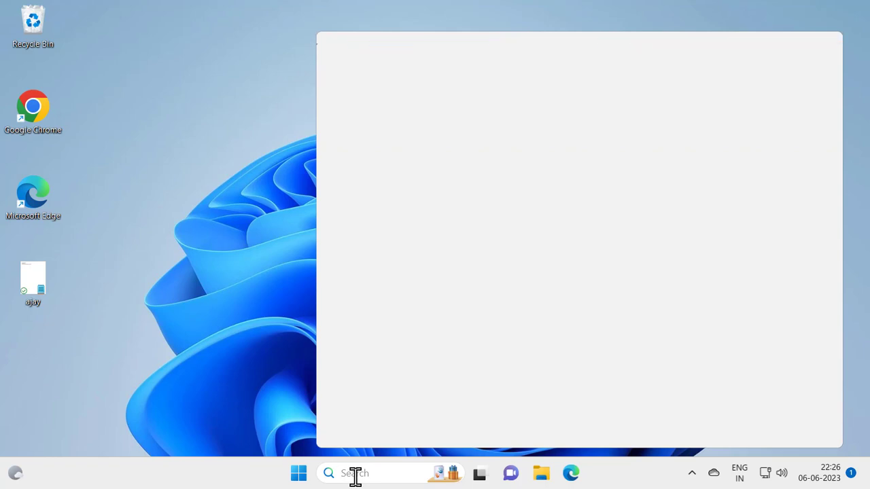
pyautogui.write('sett')
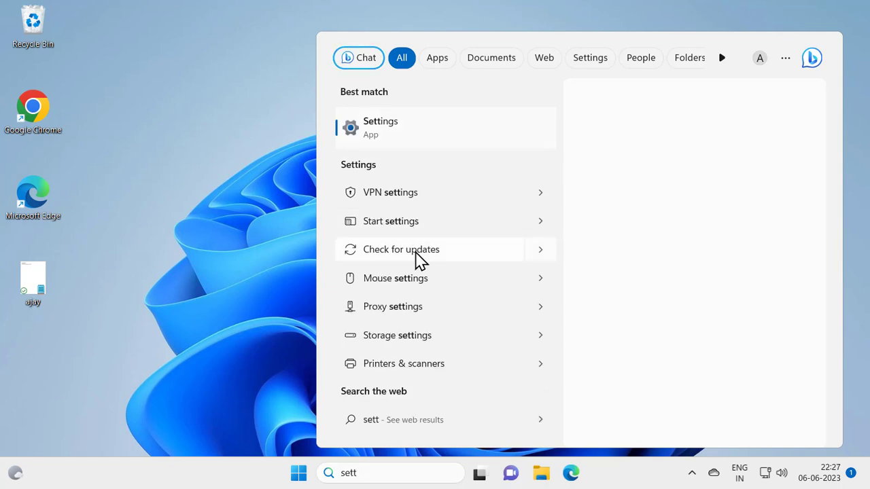
pyautogui.click(408, 253)
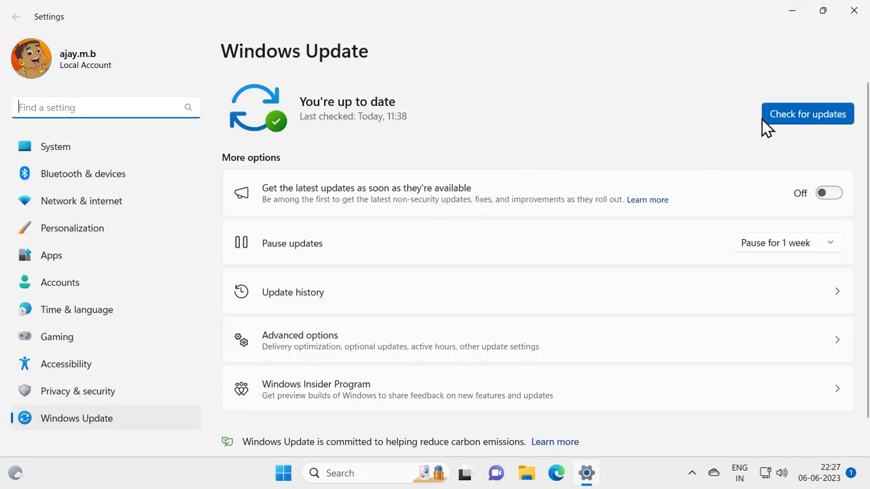
# Step: Start a Windows Update check for new updates
pyautogui.click(777, 122)
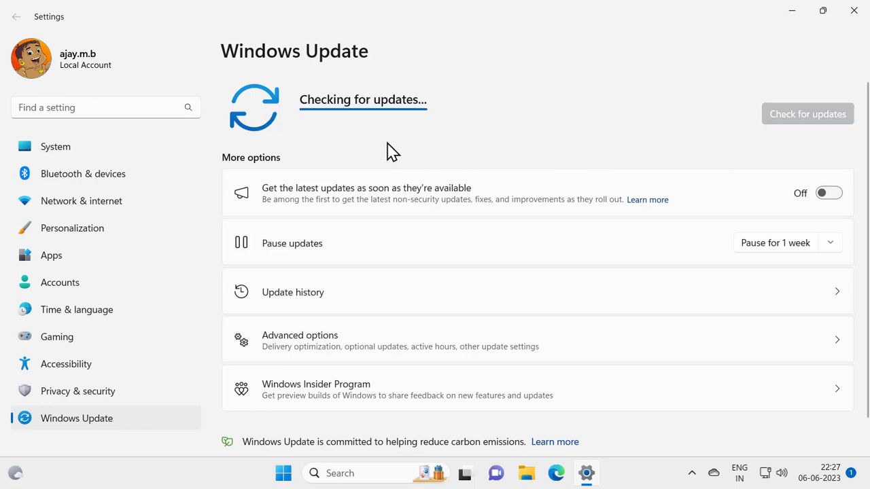